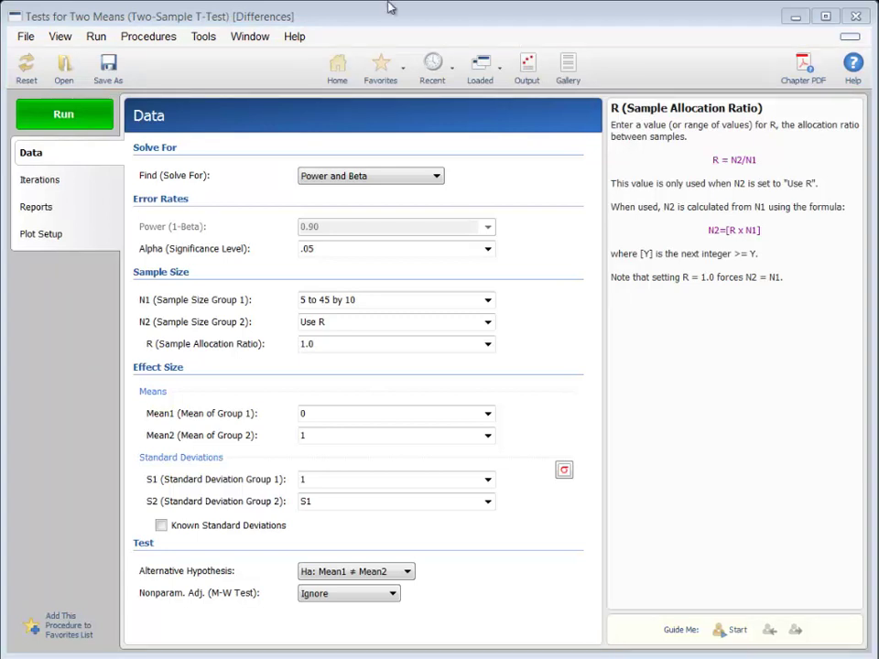
# Review the available choices for the Find (Solve For) parameter and the Alpha significance level without changing either one
pyautogui.click(438, 177)
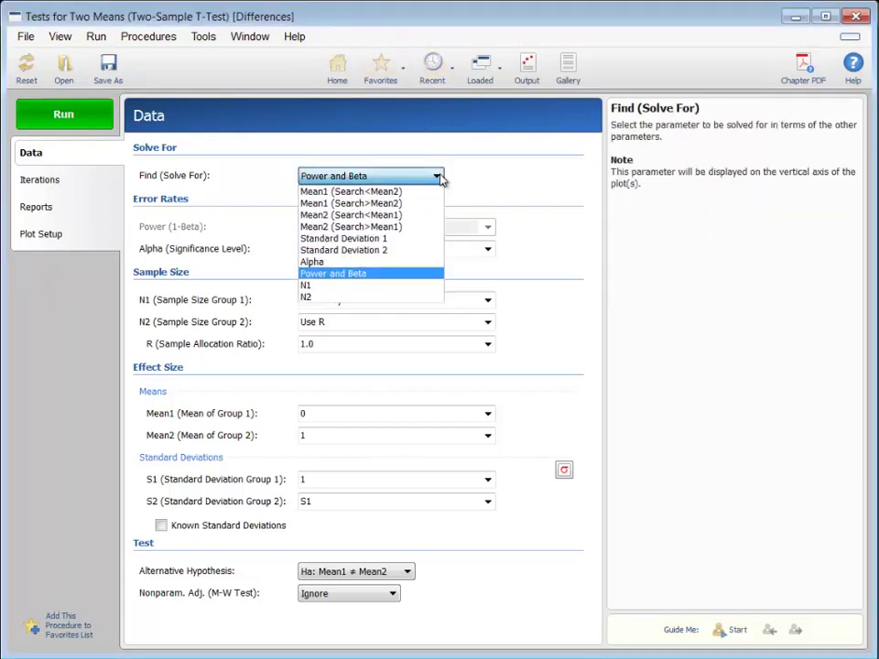
pyautogui.click(440, 179)
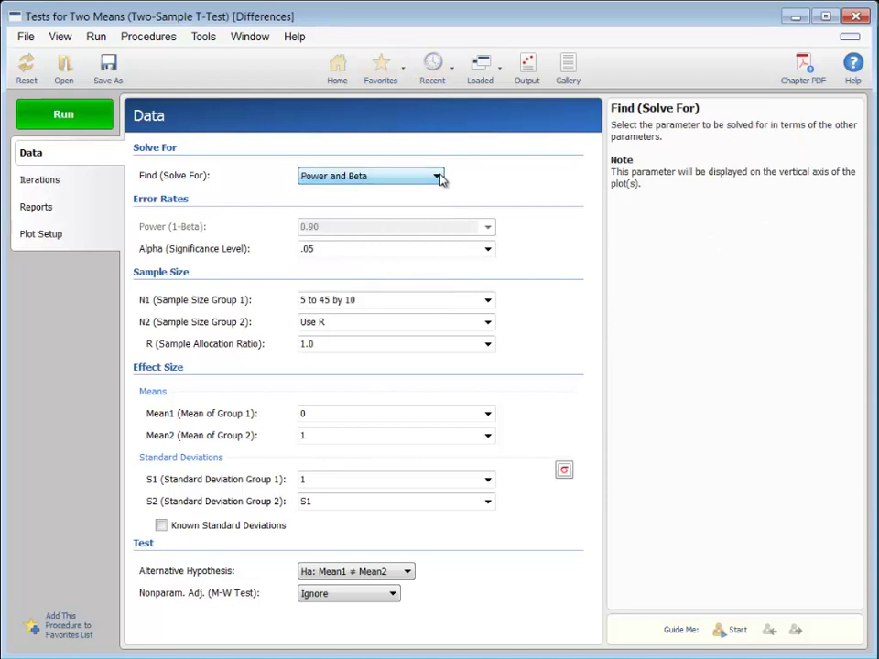
pyautogui.click(489, 248)
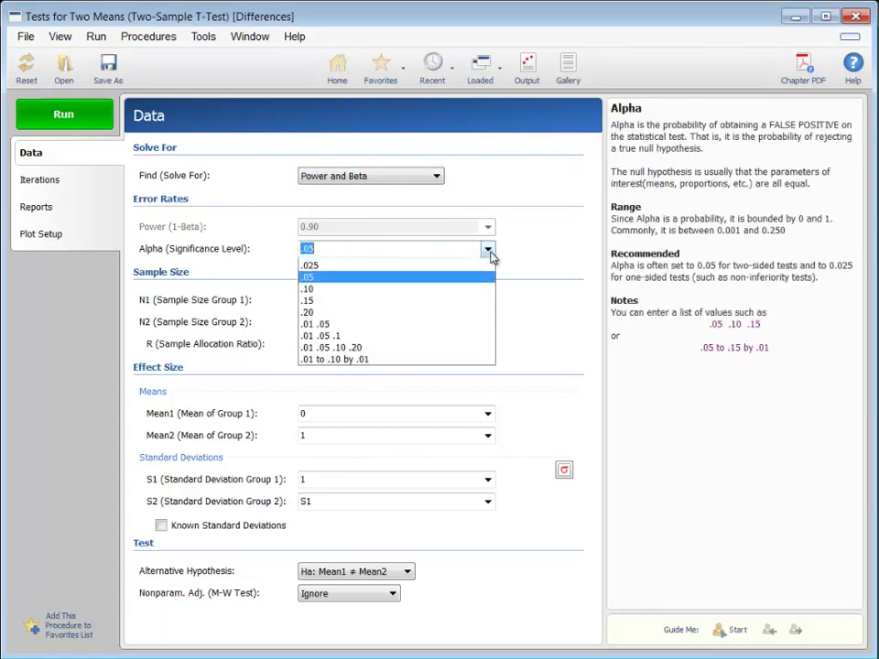
pyautogui.click(490, 251)
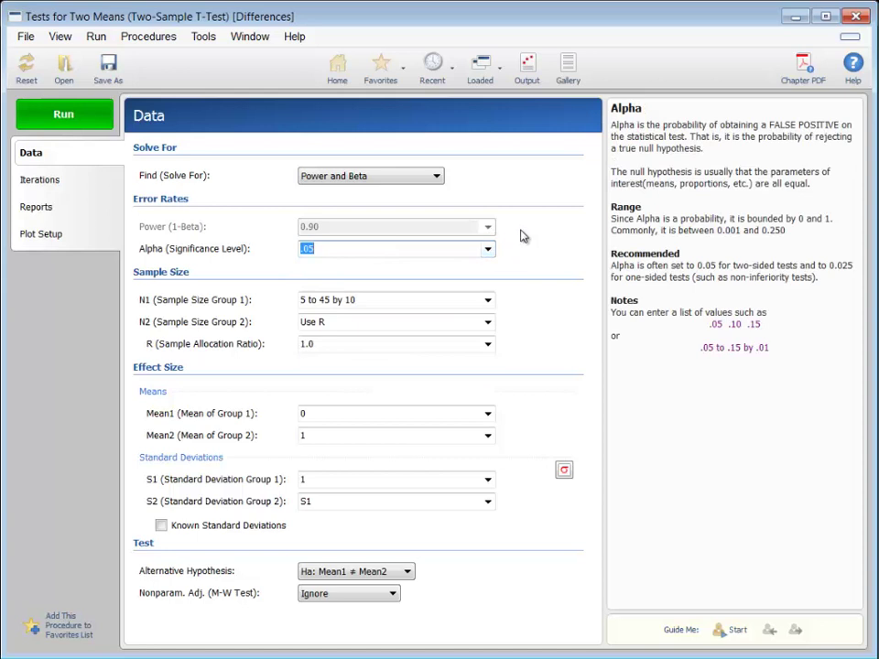
pyautogui.click(521, 237)
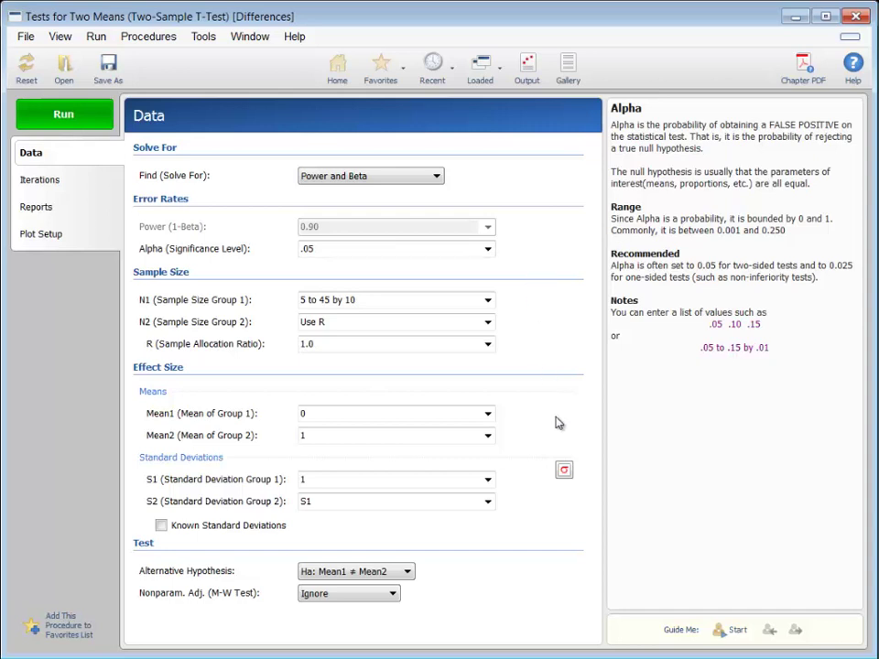
# Open the Standard Deviation Estimator, view its Standard Error calculation, and close the estimator
pyautogui.click(563, 467)
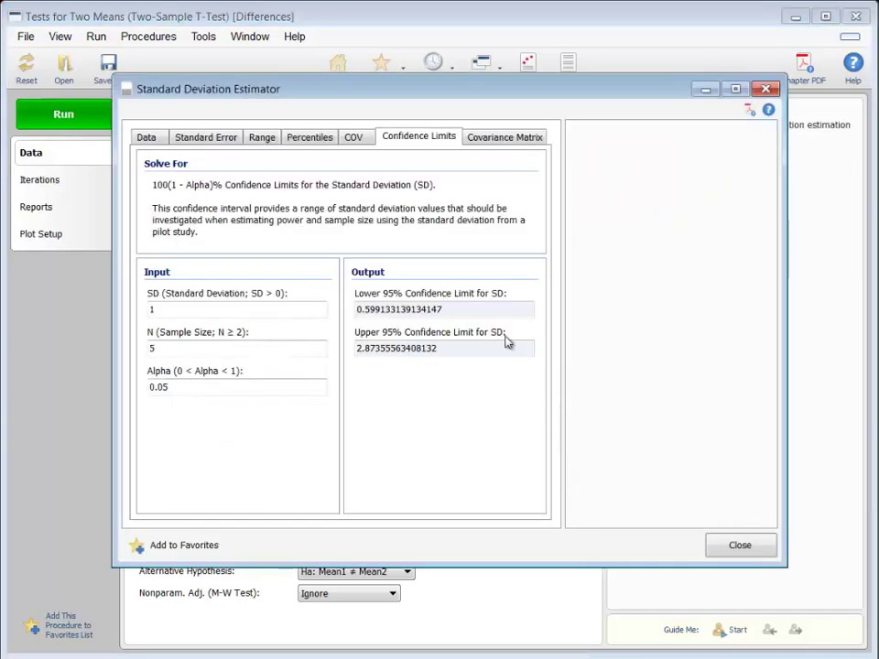
pyautogui.click(219, 142)
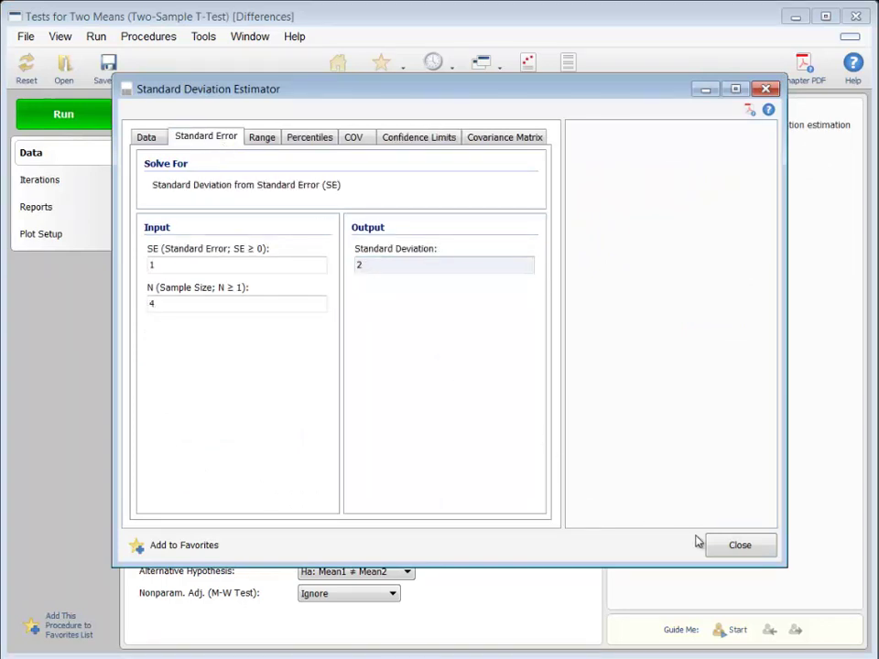
pyautogui.click(739, 545)
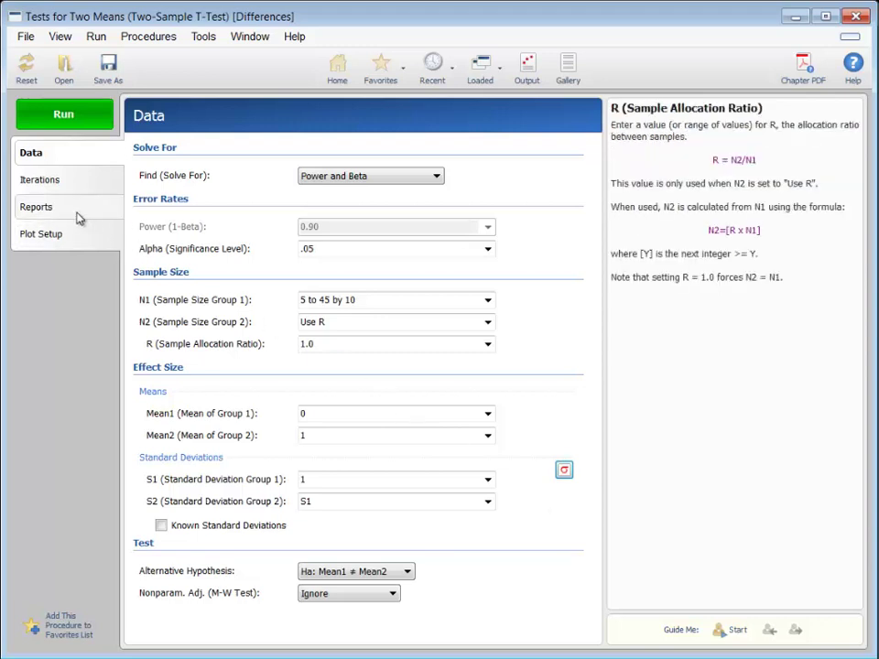
# Review the Reports and Plot Setup options, including the scatter plot format settings, and accept the plot format as is
pyautogui.click(41, 211)
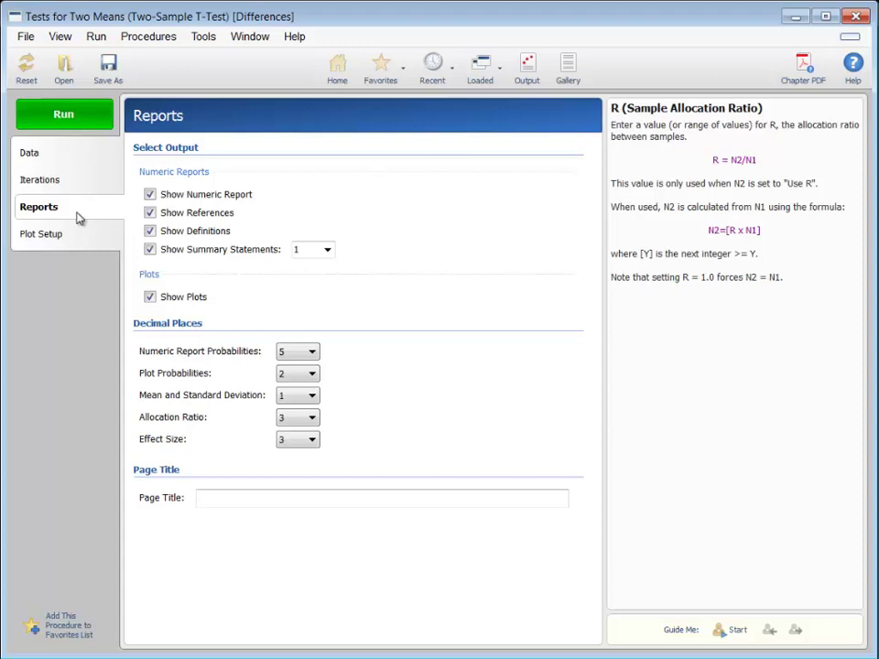
pyautogui.click(73, 235)
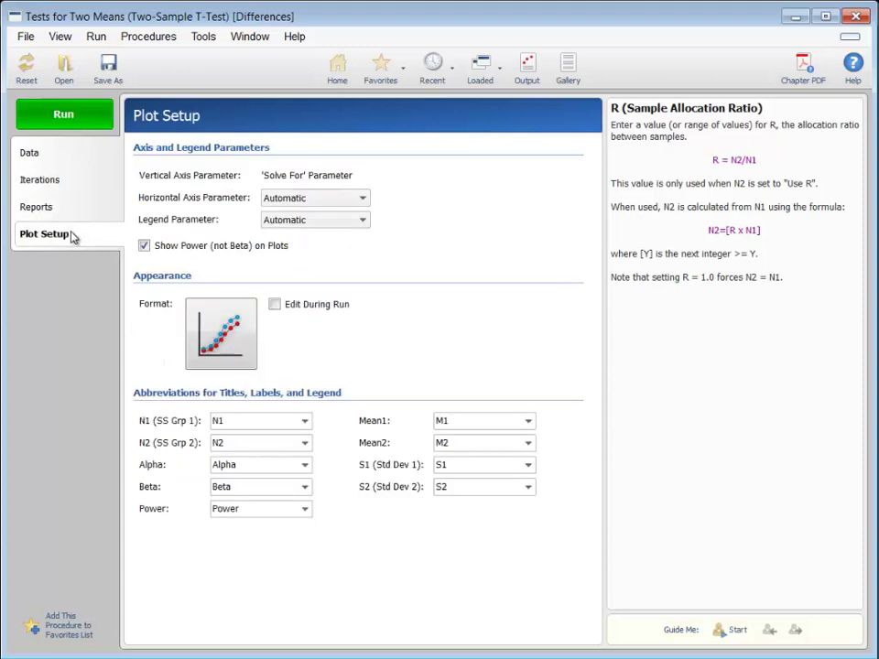
pyautogui.click(225, 337)
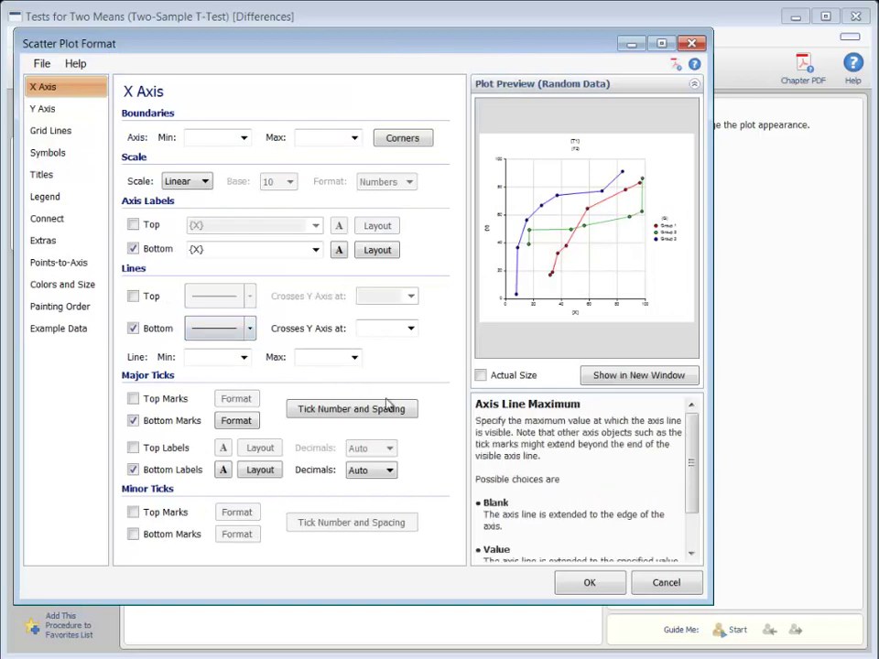
pyautogui.click(587, 583)
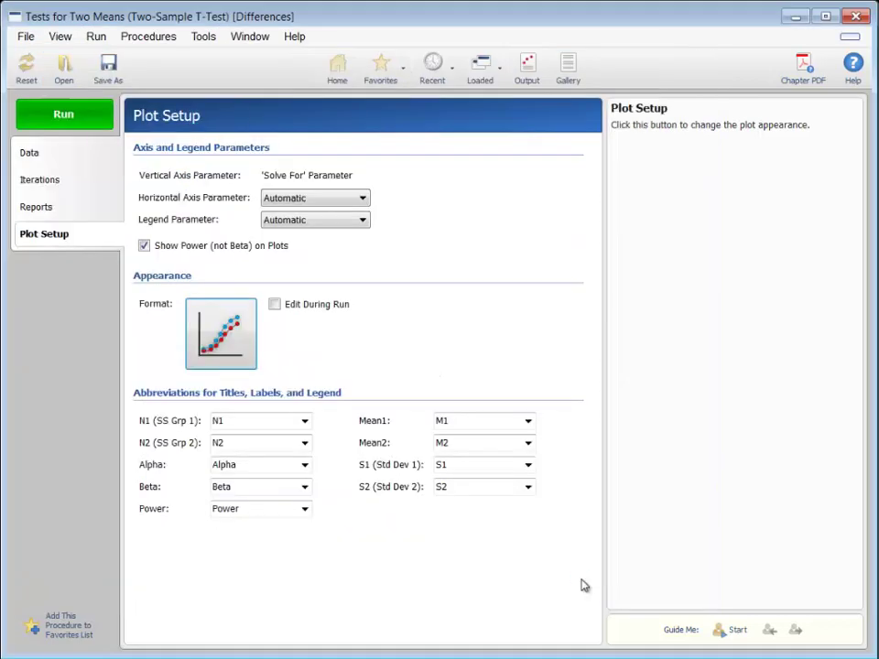
# Enable Edit During Run for the plot, disable it again, and return to the Data settings
pyautogui.click(276, 306)
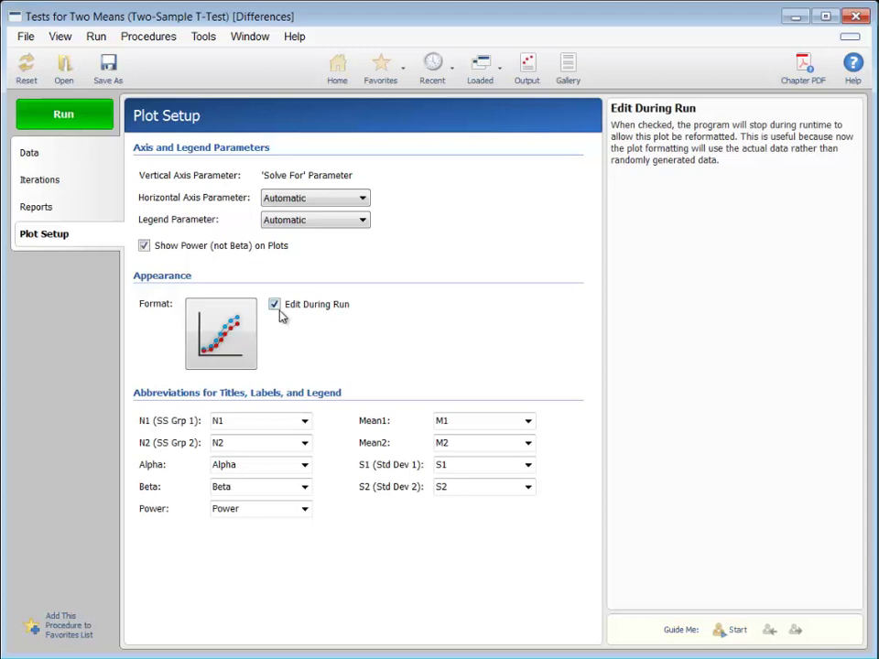
pyautogui.click(276, 307)
pyautogui.click(95, 158)
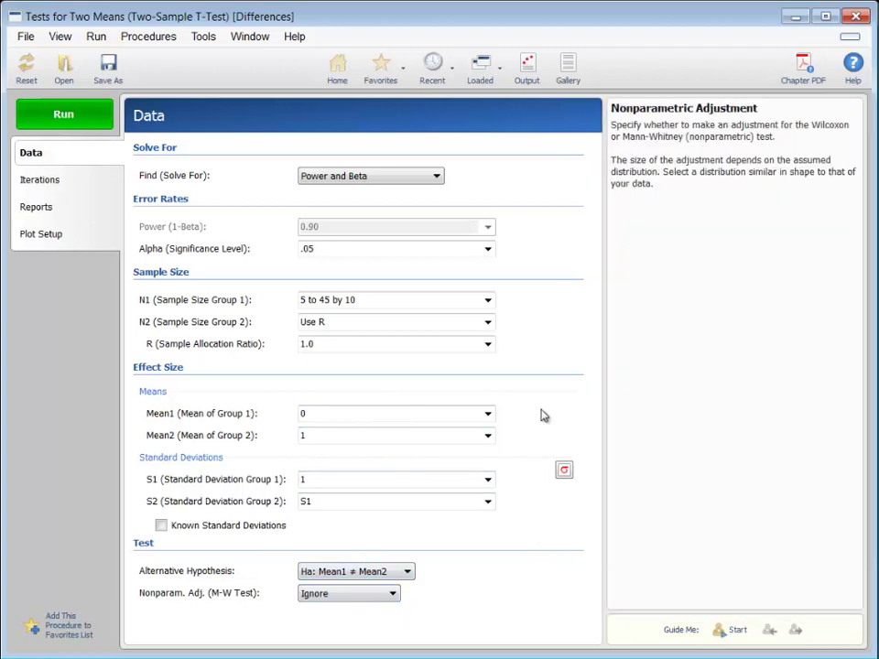
# Open the procedure's help chapter, read through the test procedure, assumptions, technical details, options and examples up to Example 3, and close the help
pyautogui.click(852, 77)
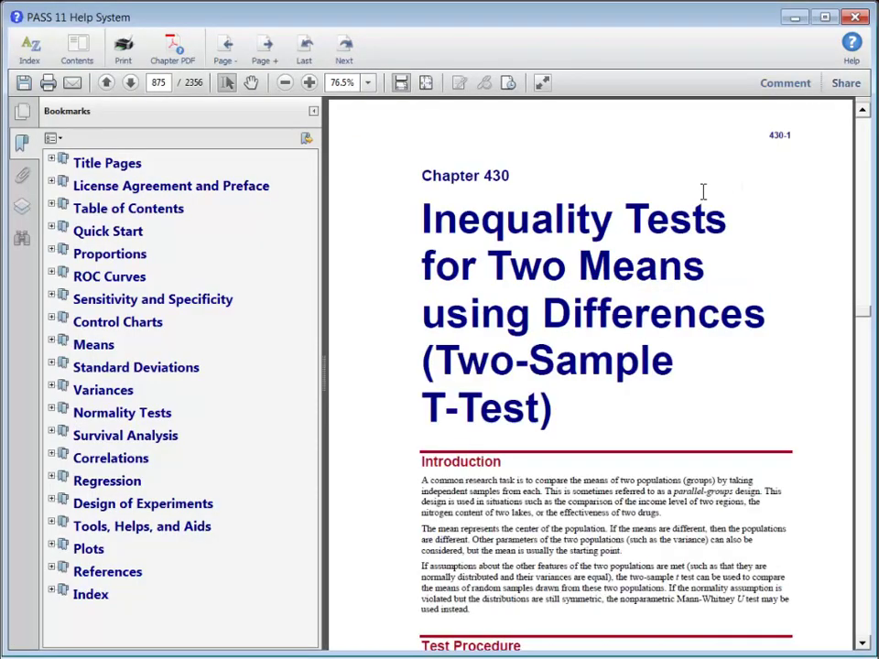
pyautogui.scroll(-10, 702, 191)
pyautogui.scroll(-15, 703, 190)
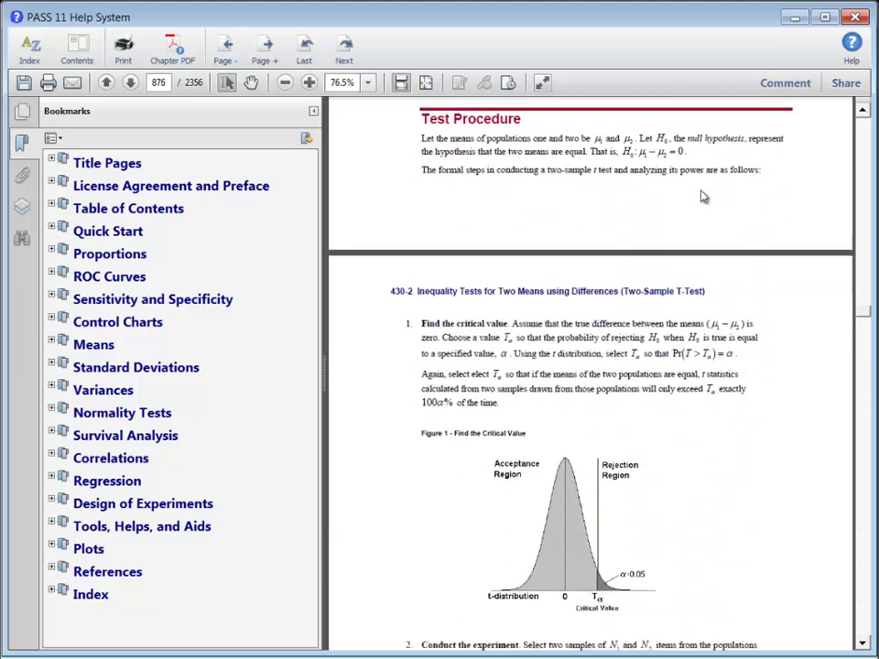
pyautogui.scroll(-15, 701, 192)
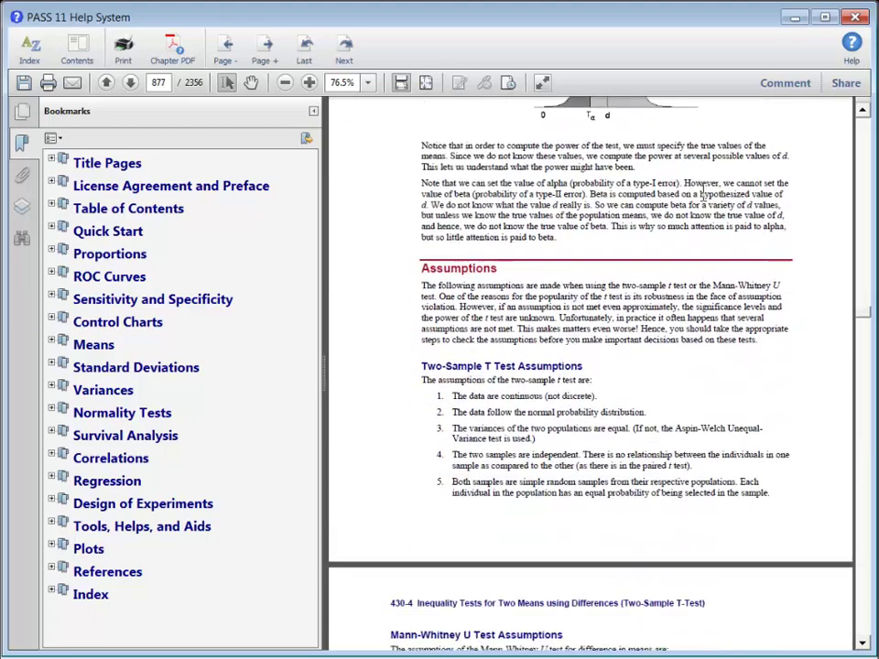
pyautogui.scroll(-15, 702, 192)
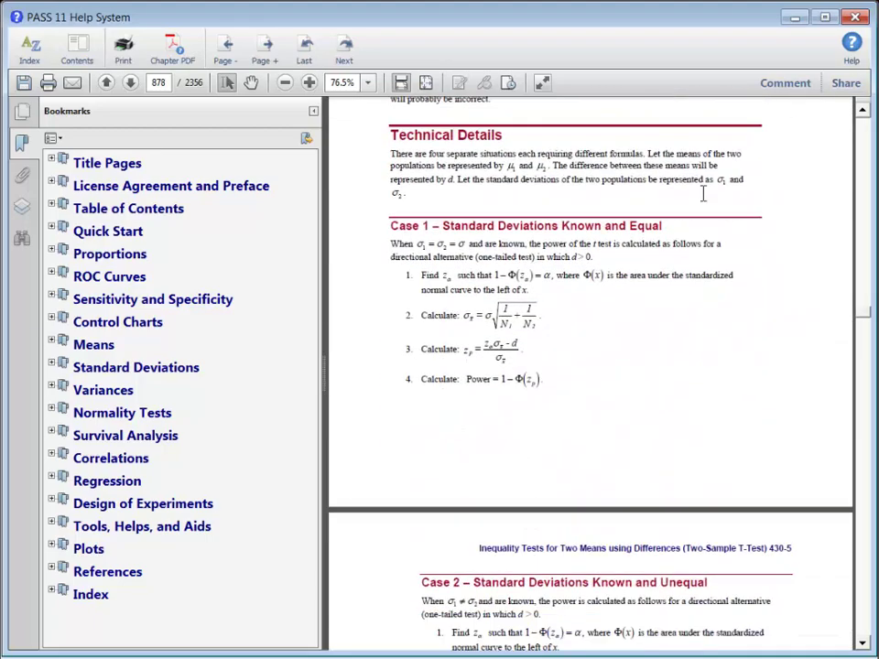
pyautogui.scroll(-15, 693, 256)
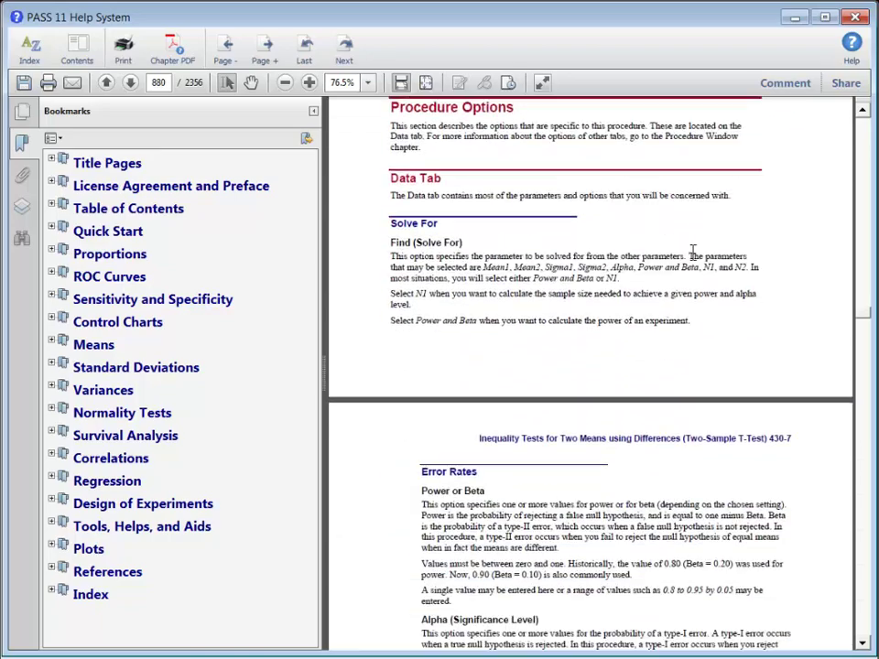
pyautogui.scroll(-15, 693, 253)
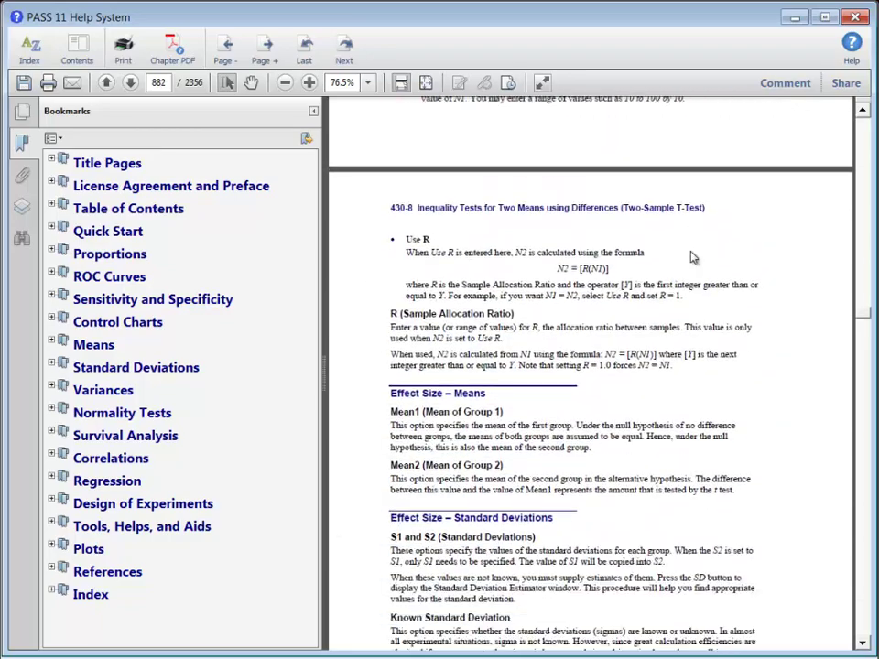
pyautogui.scroll(-15, 692, 258)
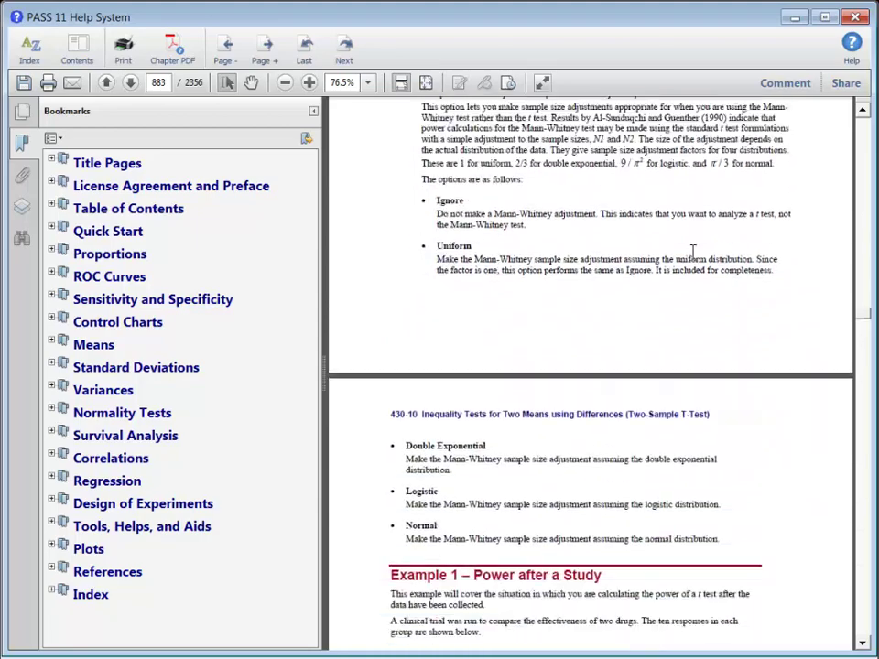
pyautogui.scroll(-15, 693, 256)
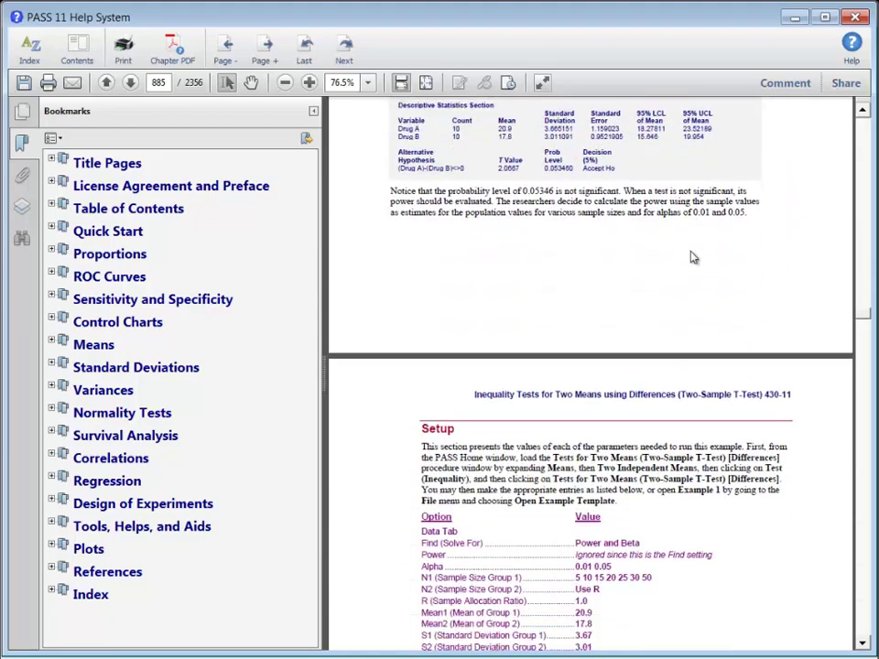
pyautogui.scroll(-15, 693, 254)
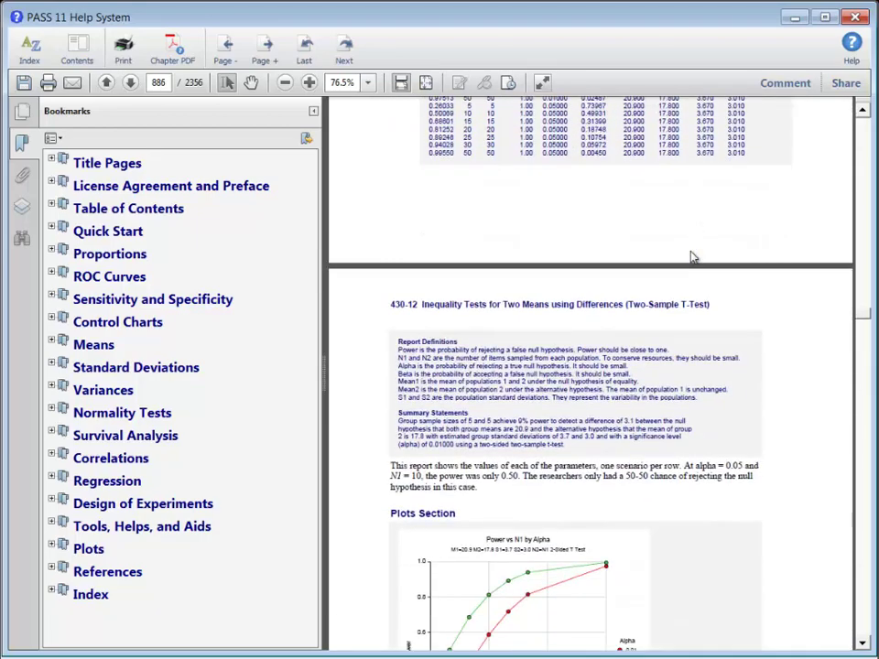
pyautogui.scroll(-15, 693, 258)
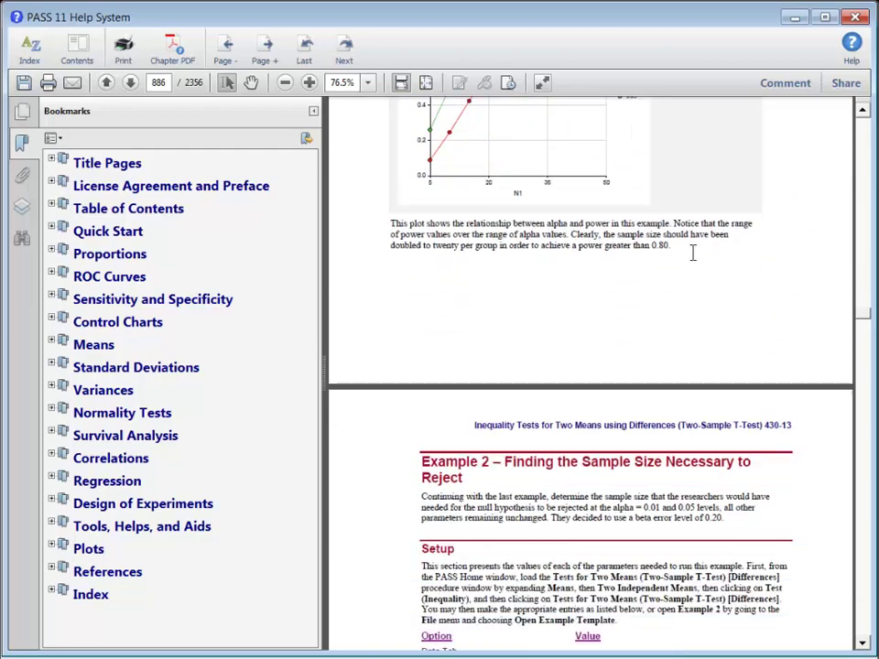
pyautogui.scroll(-15, 693, 258)
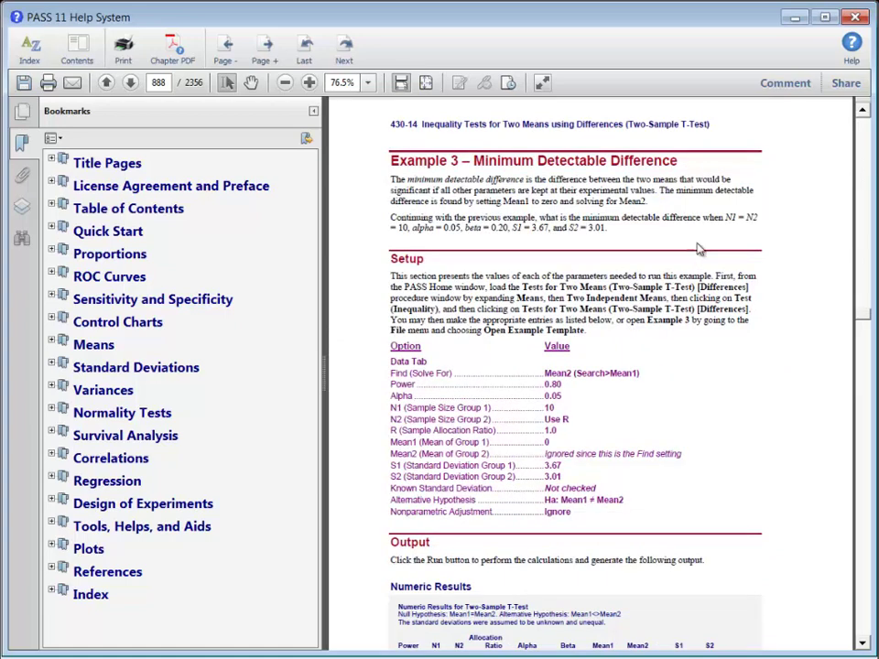
pyautogui.click(854, 17)
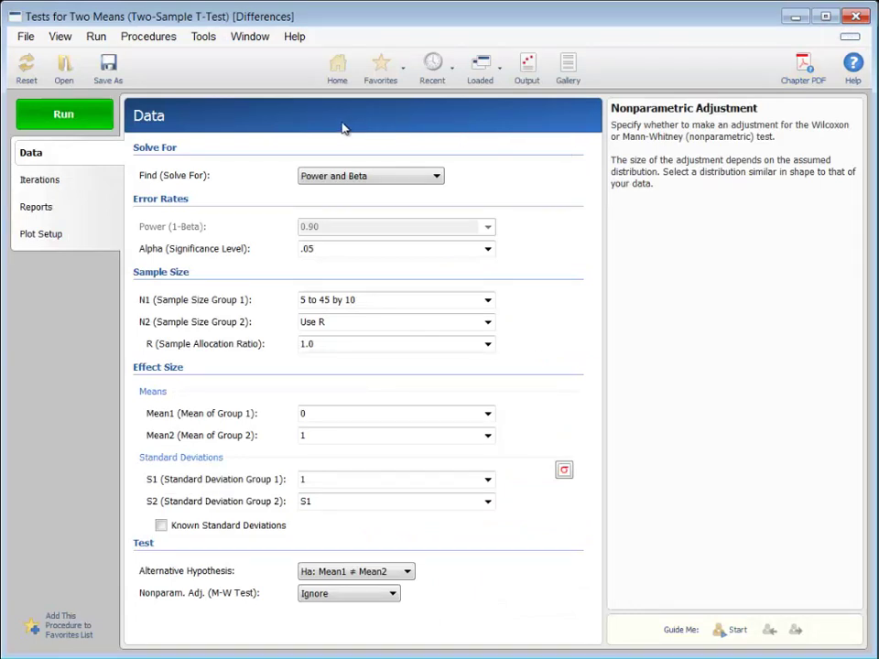
# Run the two-sample t-test power analysis and return from the output to the loaded Tests for Two Means procedure
pyautogui.click(80, 121)
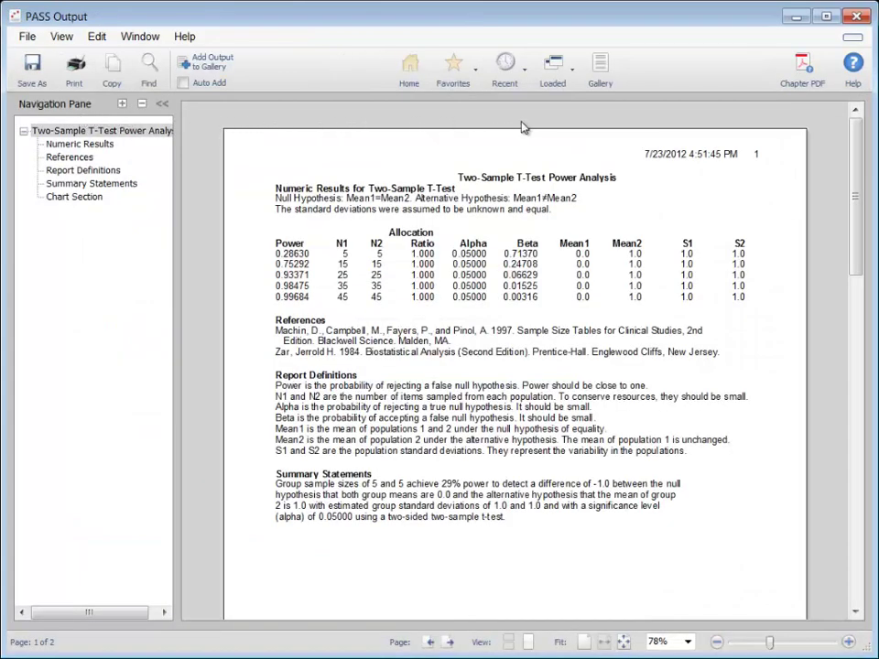
pyautogui.click(560, 84)
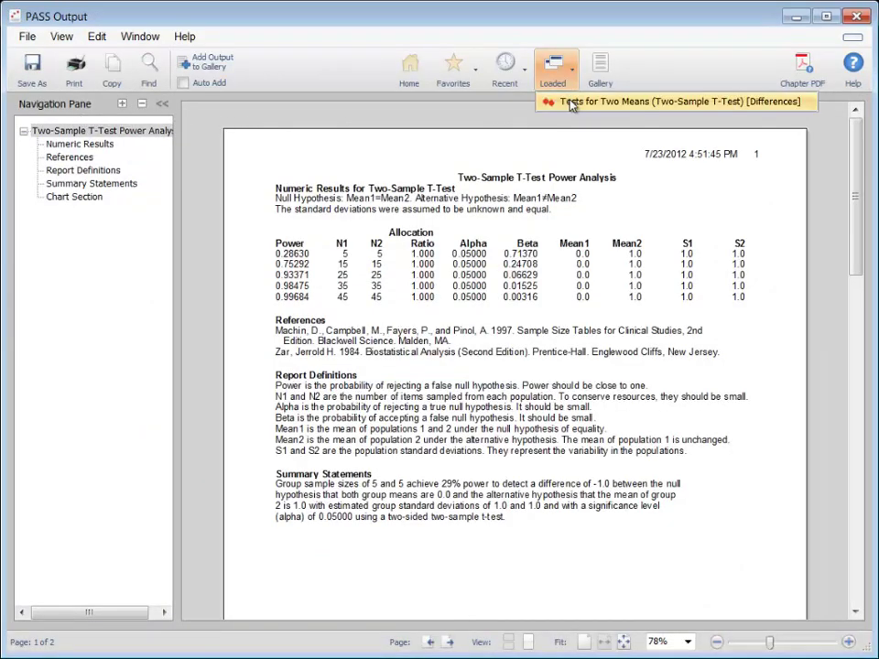
pyautogui.click(571, 102)
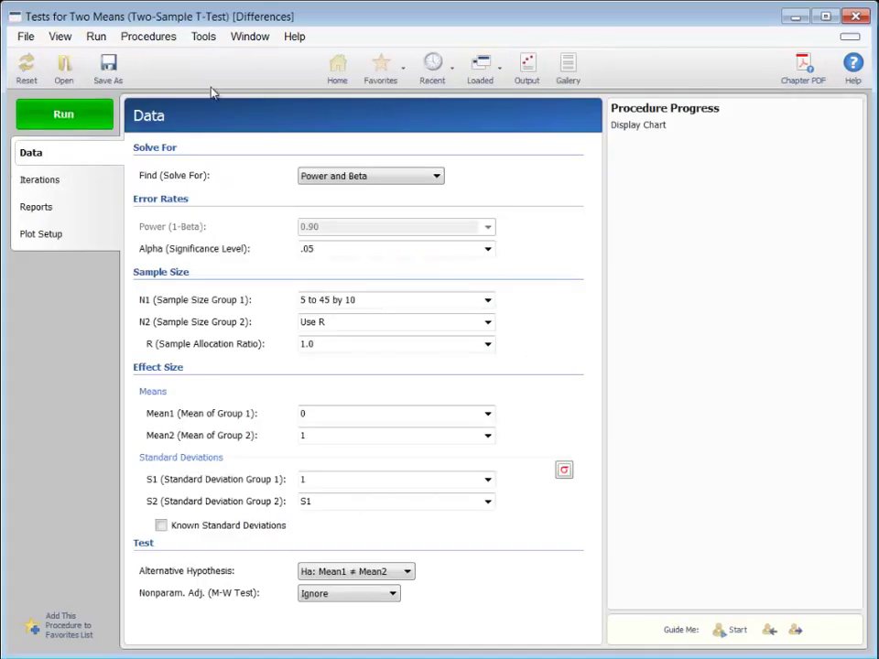
# Load the example template "Example 1 - Power after a Study" into the procedure
pyautogui.click(26, 37)
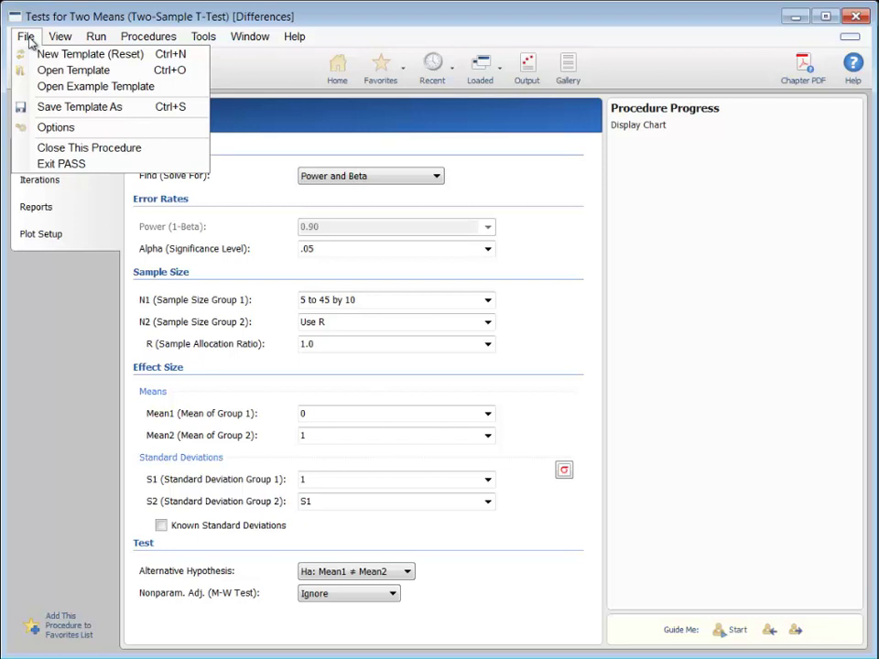
pyautogui.click(51, 89)
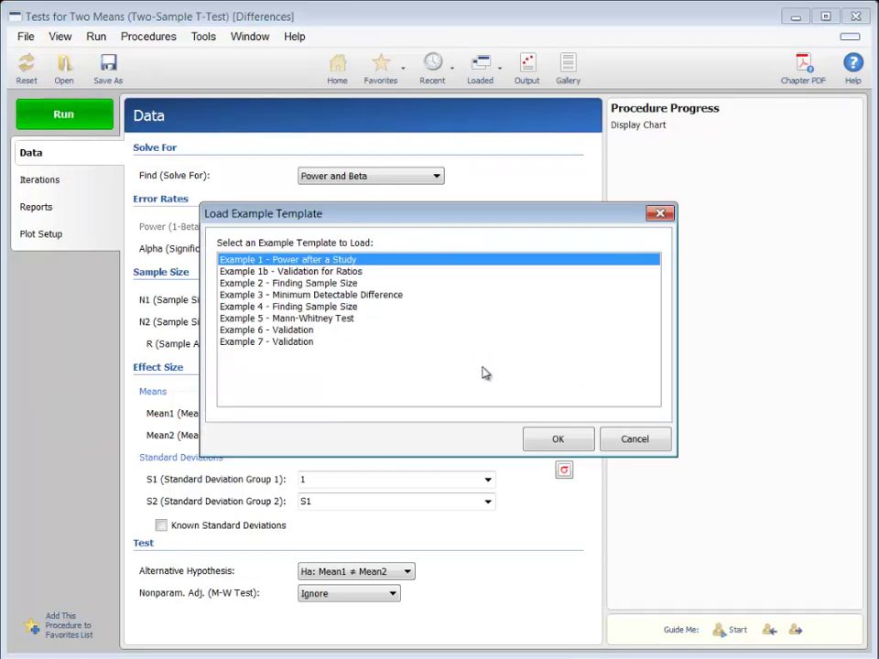
pyautogui.click(557, 441)
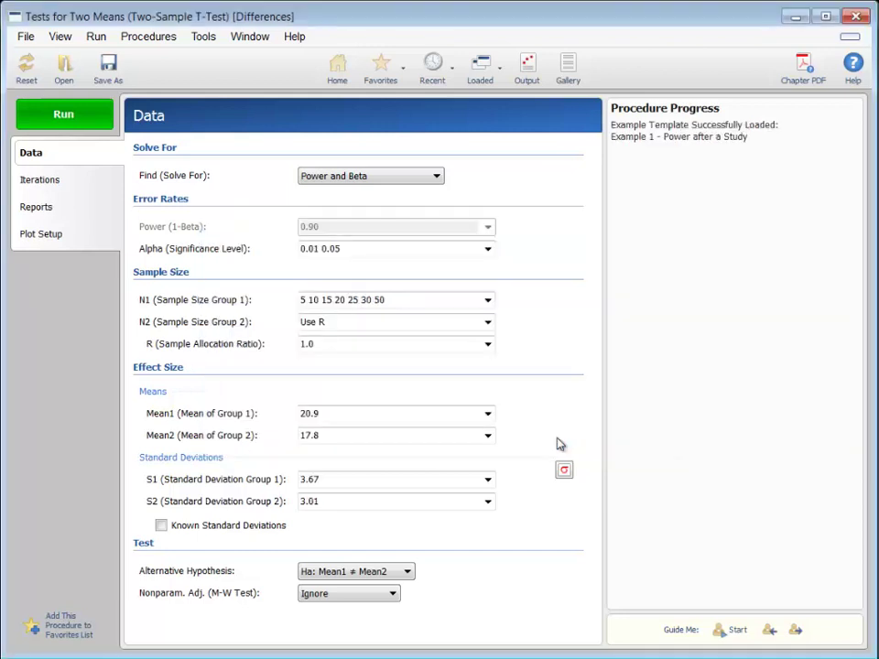
# Show the procedure info in the Tests for Two Means procedure window
pyautogui.click(26, 37)
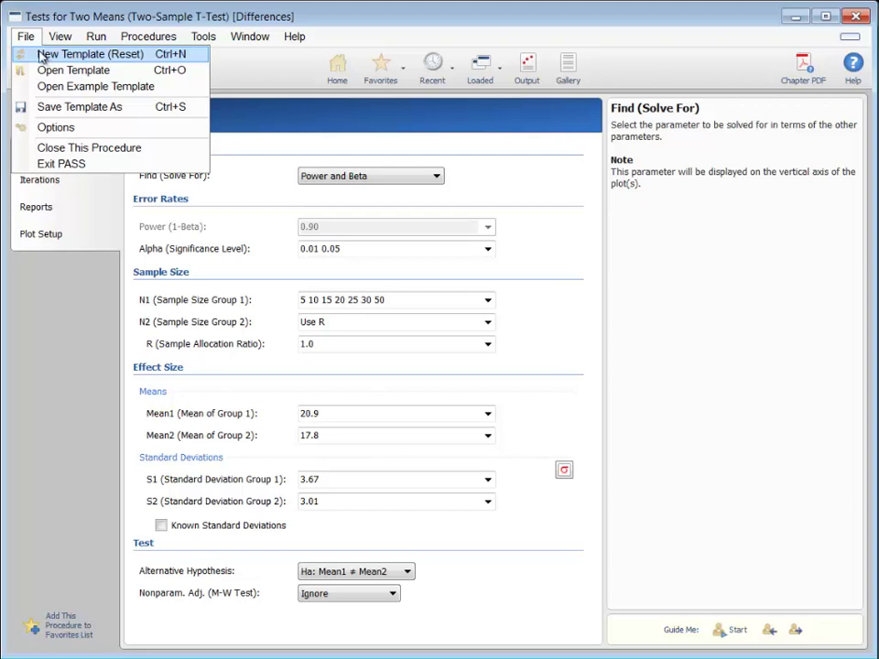
pyautogui.moveTo(59, 42)
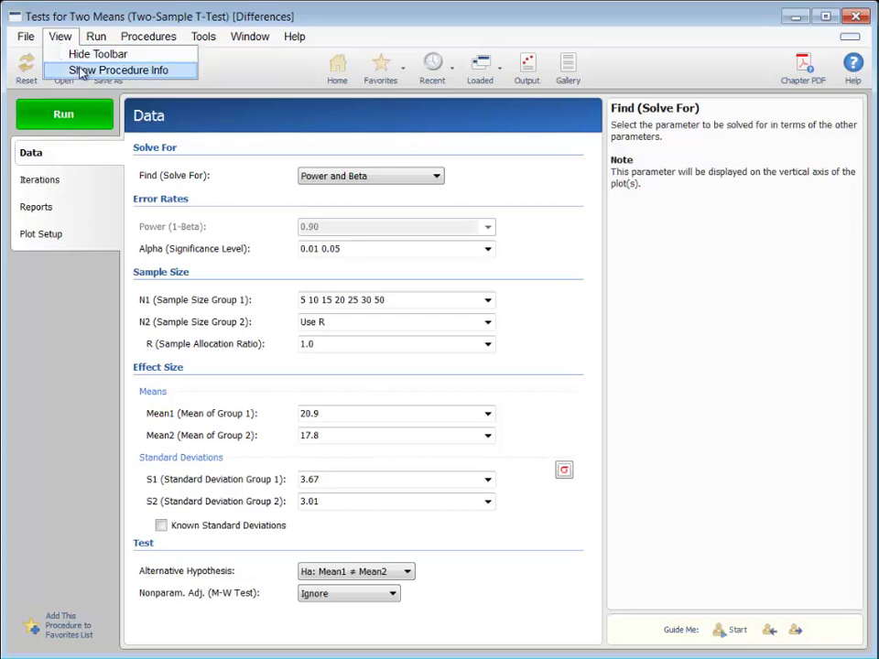
pyautogui.click(81, 71)
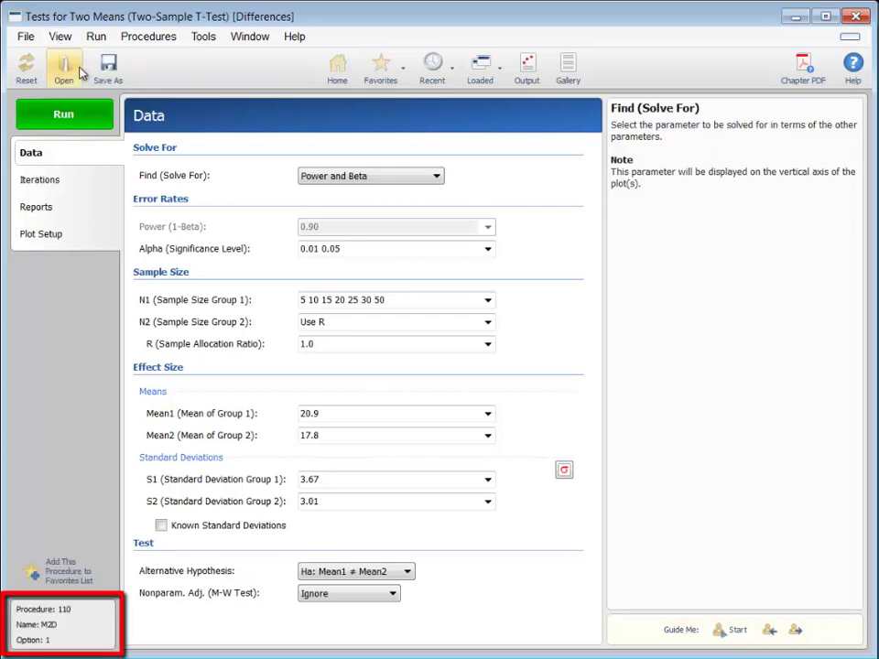
# Hide the procedure info in the Tests for Two Means procedure window
pyautogui.click(60, 36)
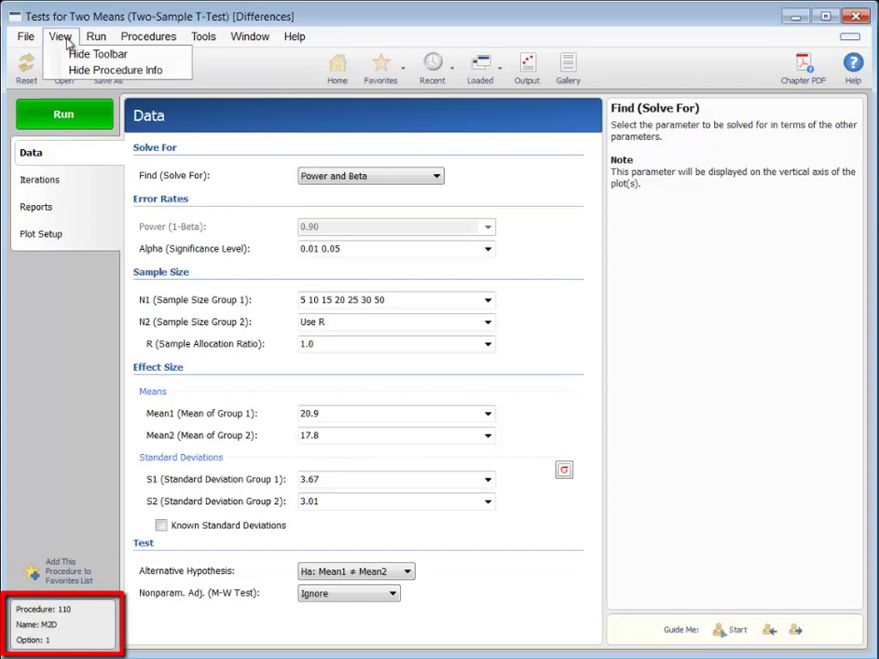
pyautogui.click(85, 71)
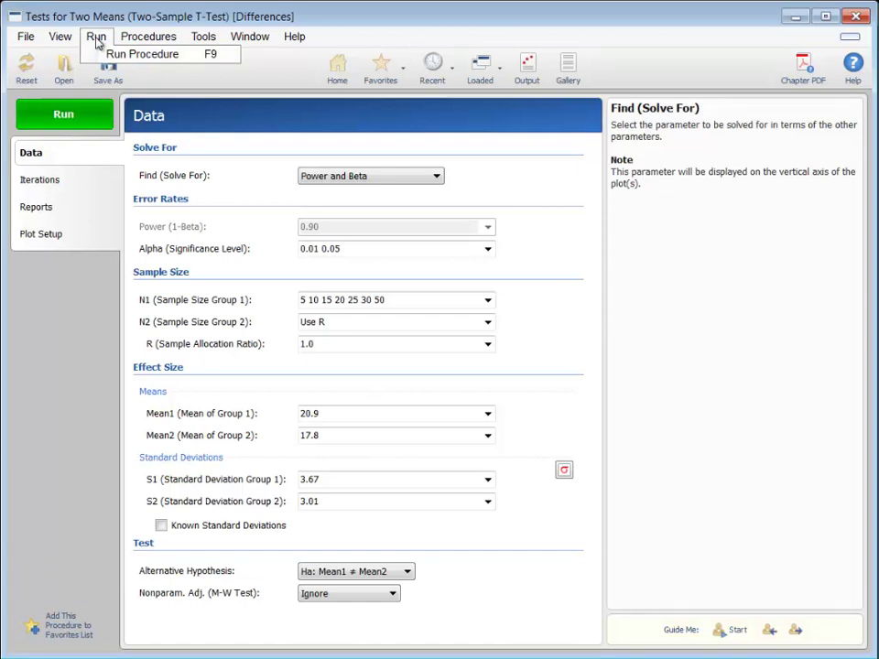
# Look over the procedure categories and the lists of favorite, recent and loaded procedures, leaving the current procedure open
pyautogui.click(157, 38)
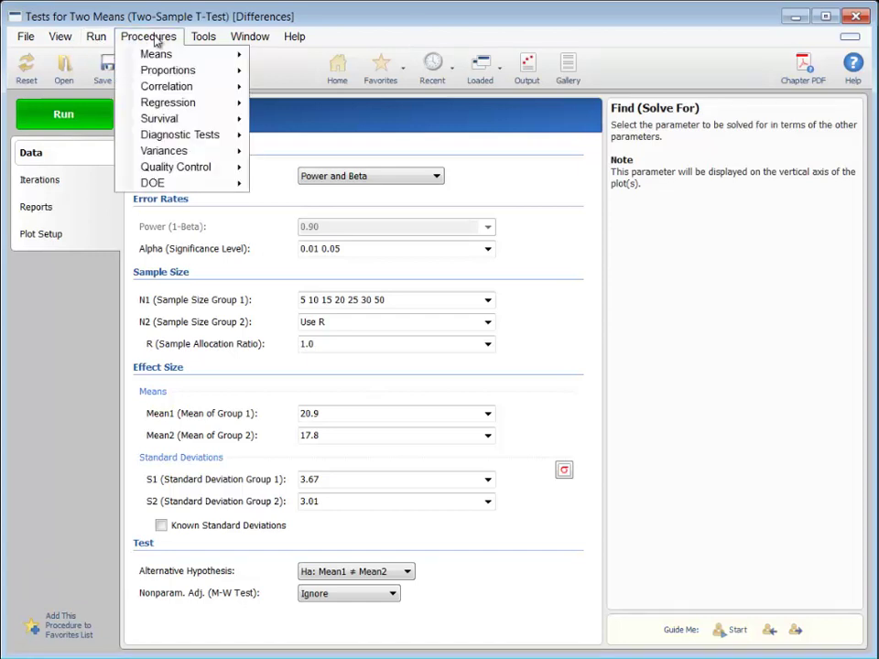
pyautogui.moveTo(204, 42)
pyautogui.moveTo(245, 40)
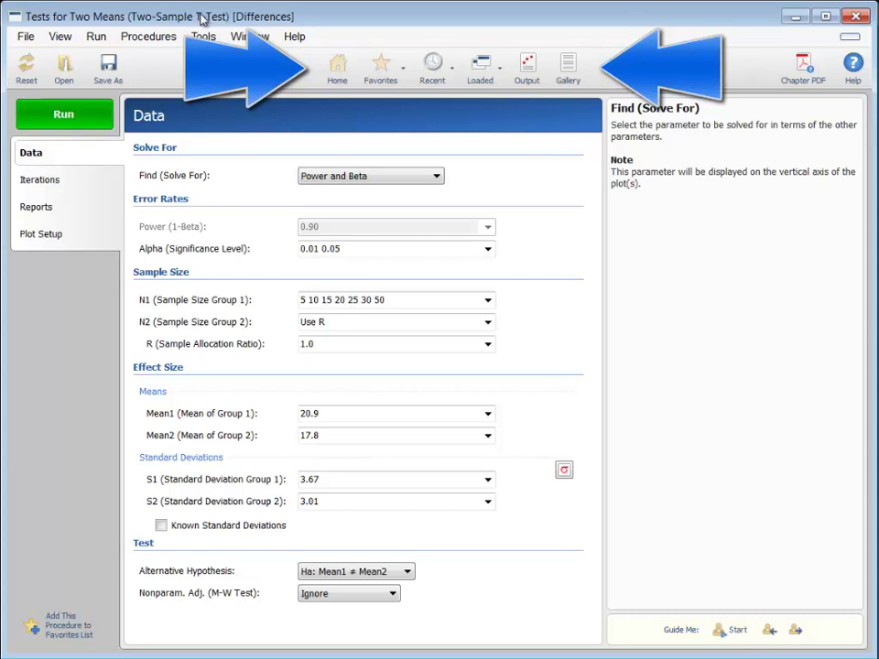
pyautogui.click(392, 71)
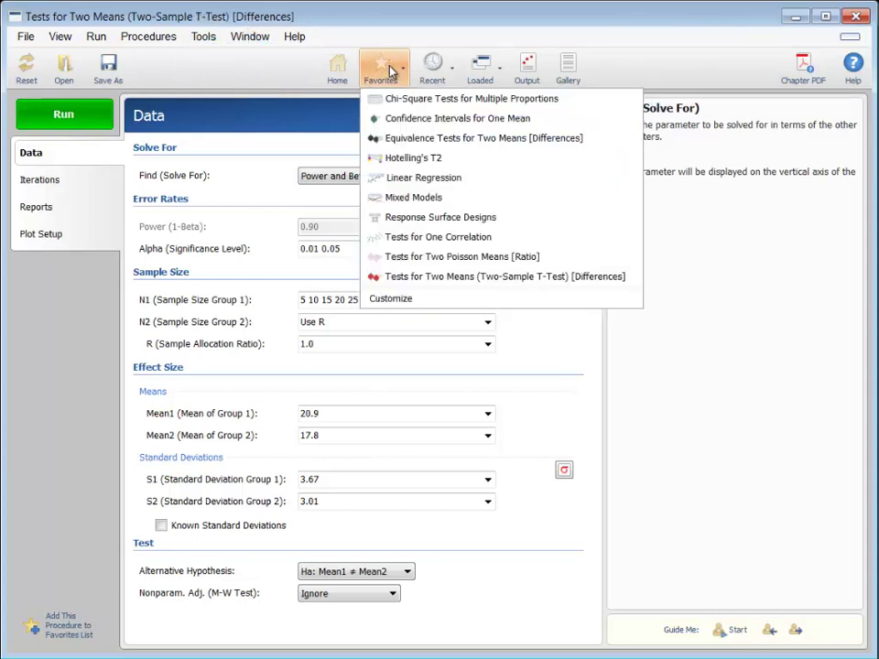
pyautogui.click(443, 72)
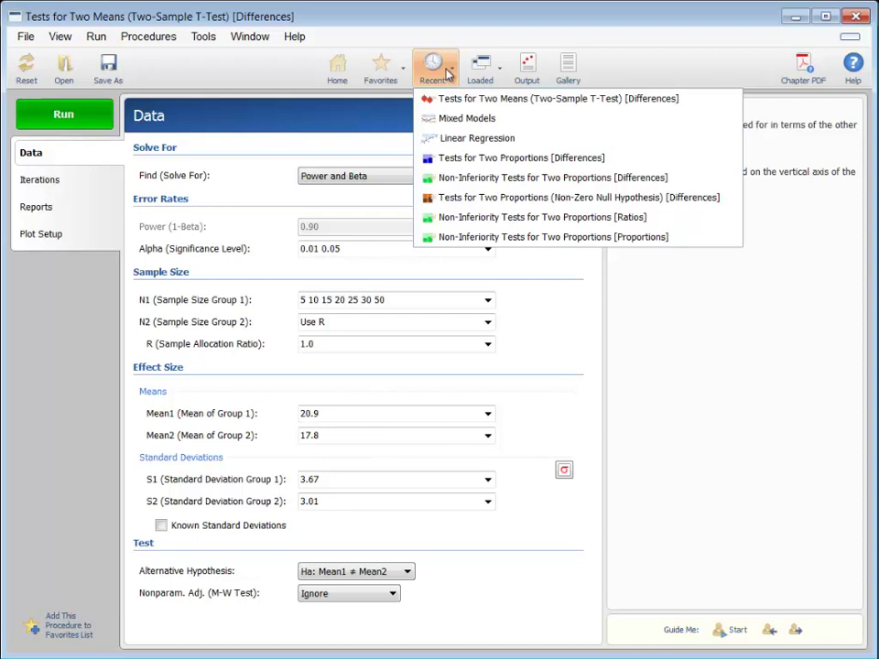
pyautogui.click(488, 74)
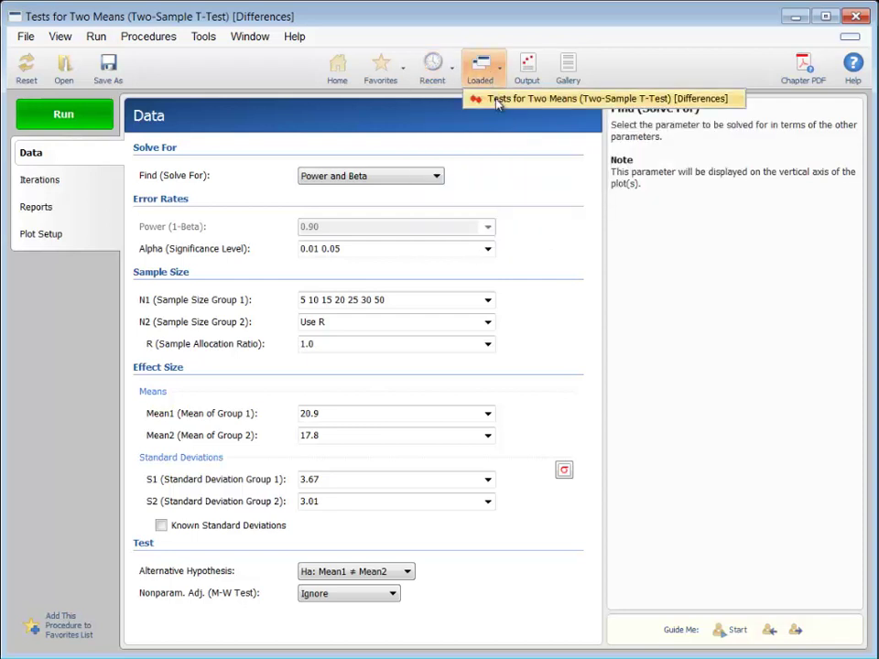
pyautogui.click(490, 42)
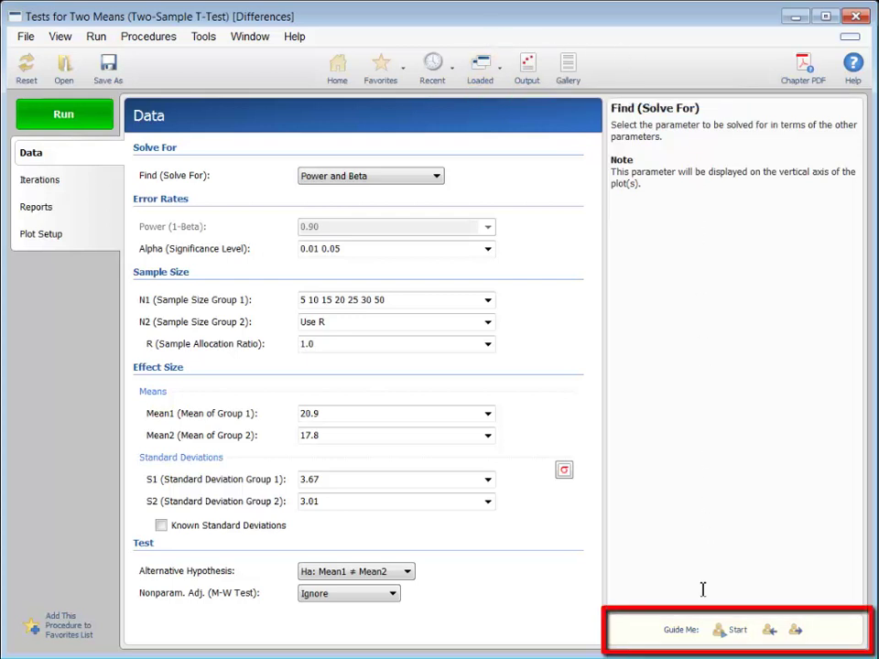
# Step through the main options with Guide Me, from Find (Solve For) through sample sizes, means and standard deviations, and stop the guide
pyautogui.click(724, 630)
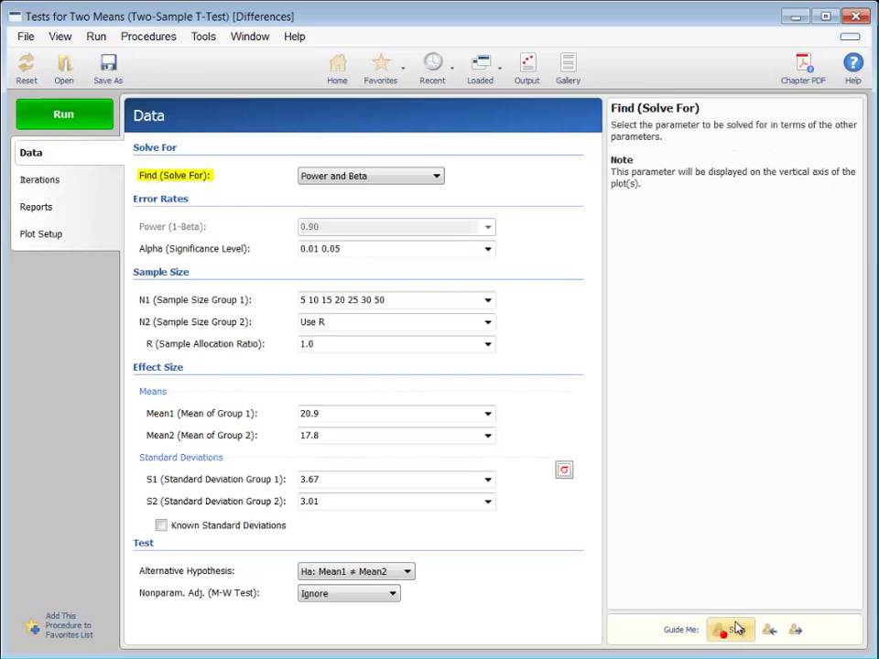
pyautogui.click(797, 630)
pyautogui.click(796, 630)
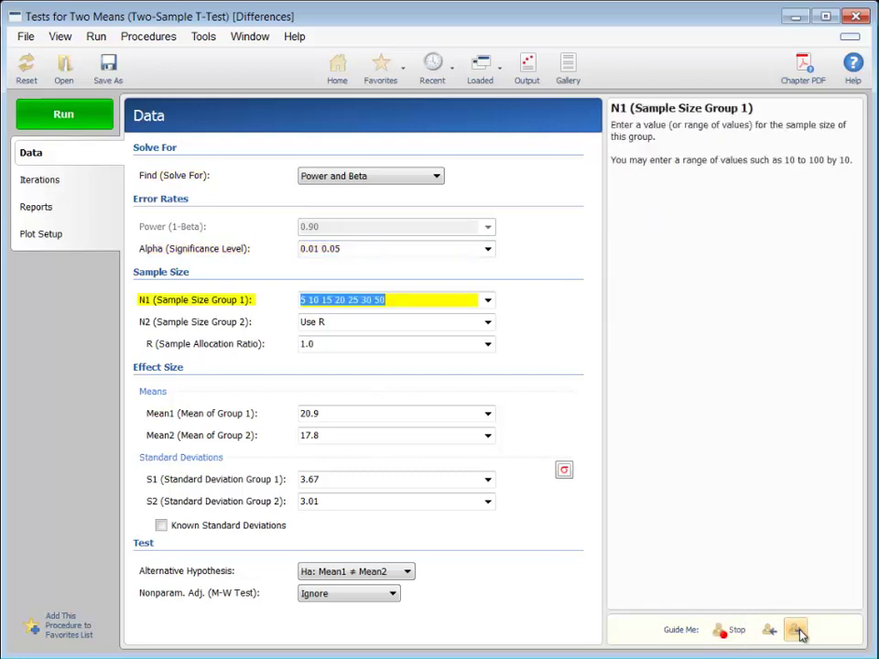
pyautogui.click(796, 629)
pyautogui.click(796, 630)
pyautogui.click(796, 629)
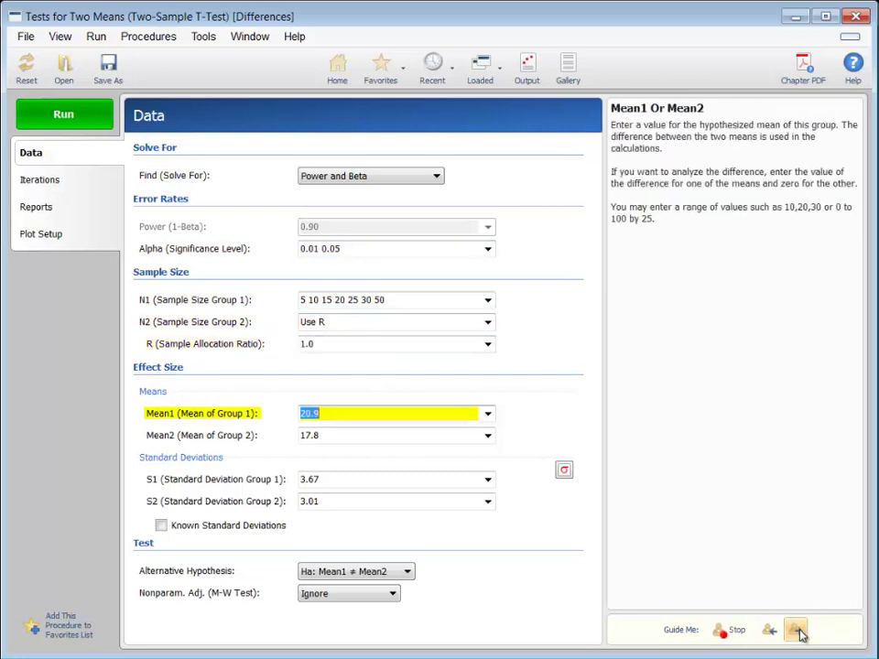
pyautogui.click(797, 630)
pyautogui.click(796, 630)
pyautogui.click(796, 630)
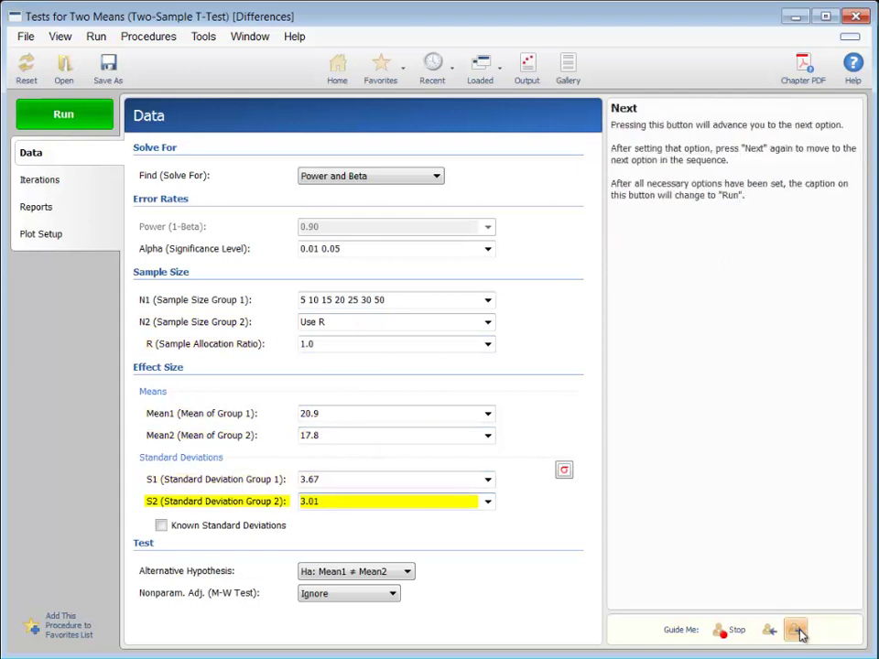
pyautogui.click(797, 630)
pyautogui.click(729, 629)
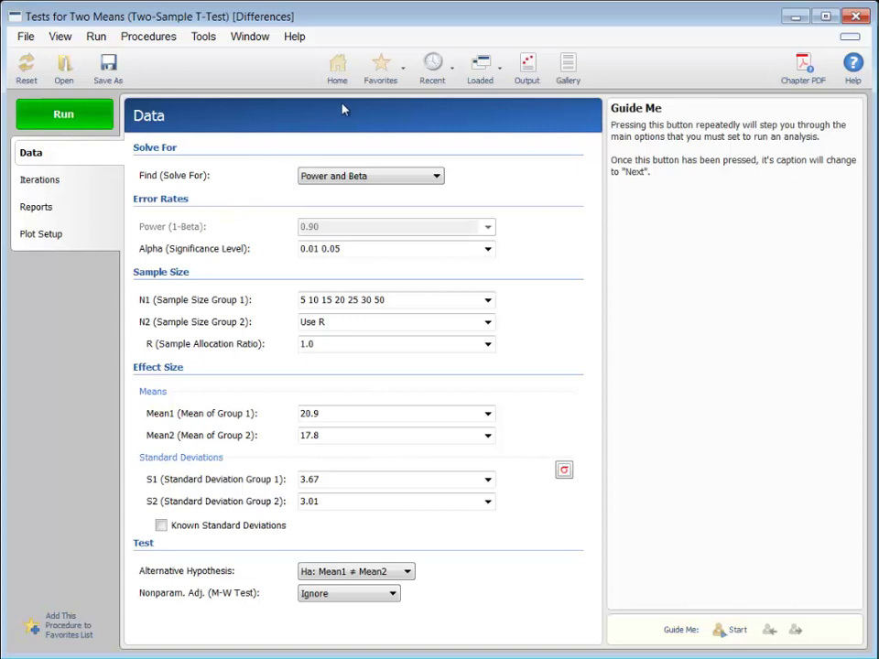
# View the favorite procedures list once more and close it without choosing a procedure
pyautogui.click(383, 76)
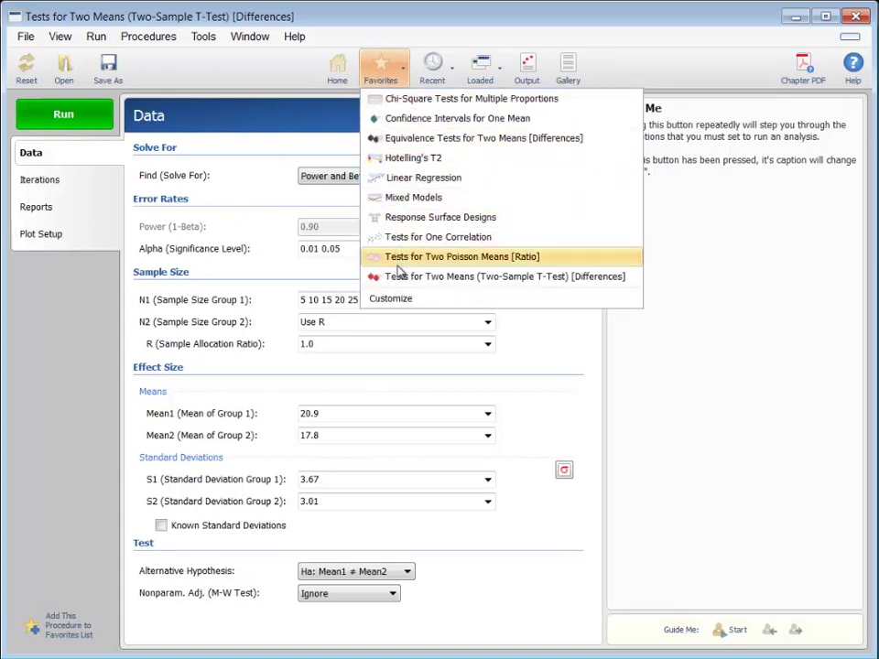
pyautogui.click(295, 80)
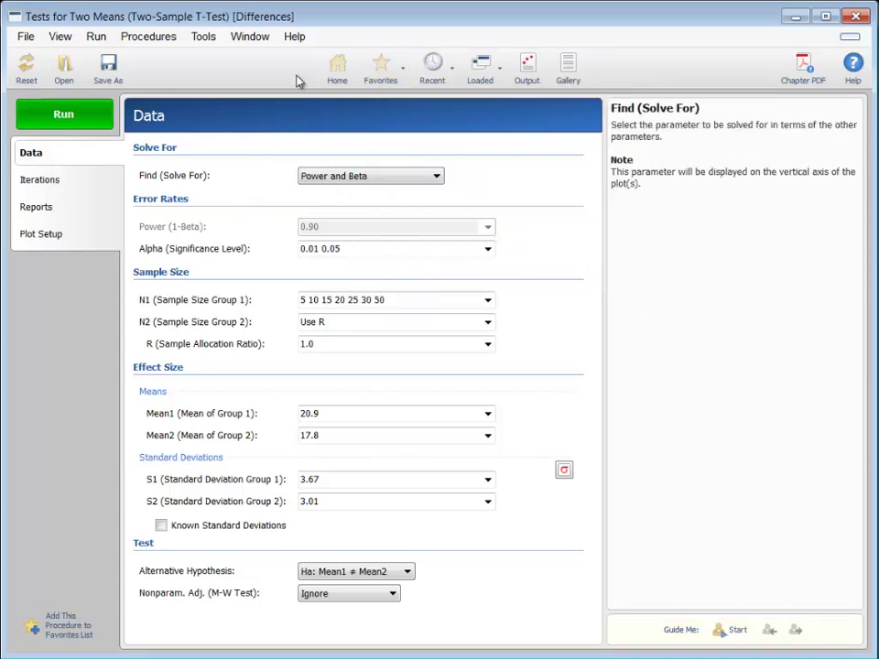